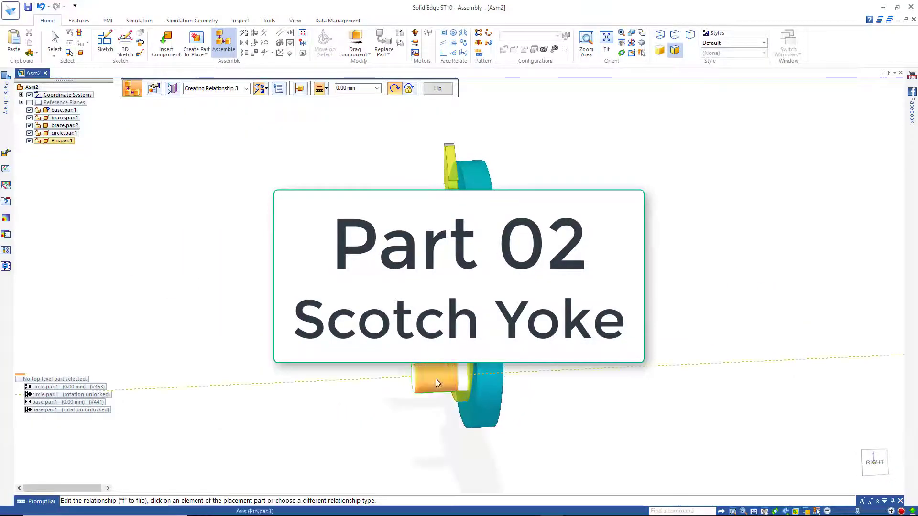
- Insert Slide.par from the SlottedLink parts library folder into the assembly
{"action": "left_click", "coordinate": [436, 382]}
{"action": "middle_click_drag", "start_coordinate": [411, 431], "coordinate": [494, 452]}
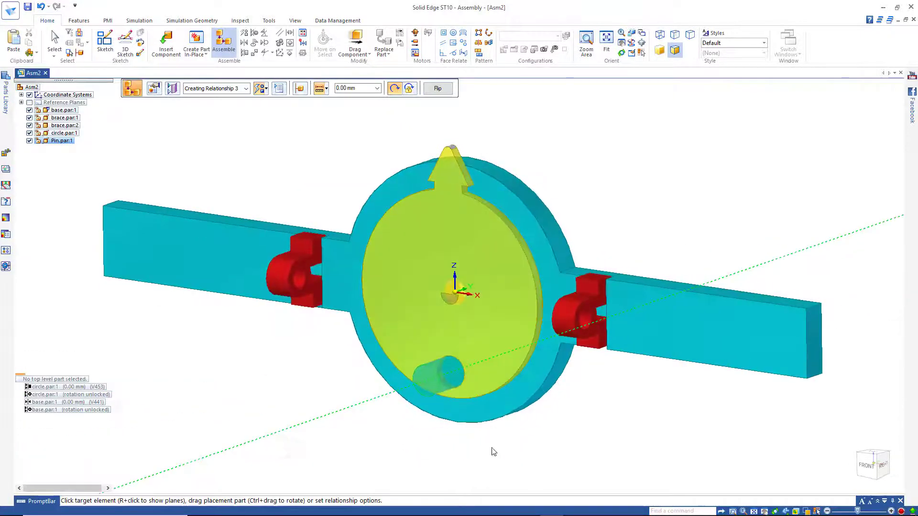
{"action": "left_click", "coordinate": [5, 108]}
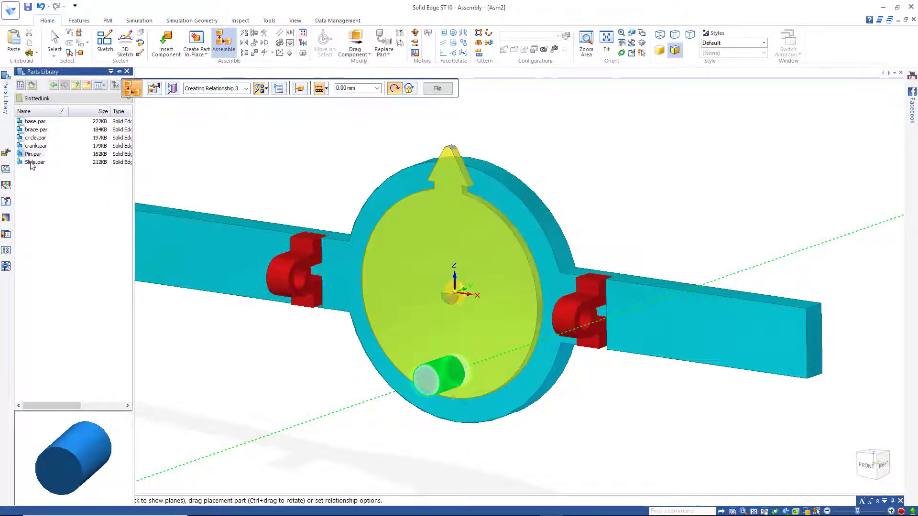
{"action": "left_click", "coordinate": [31, 163]}
{"action": "left_click_drag", "start_coordinate": [472, 178], "coordinate": [601, 191]}
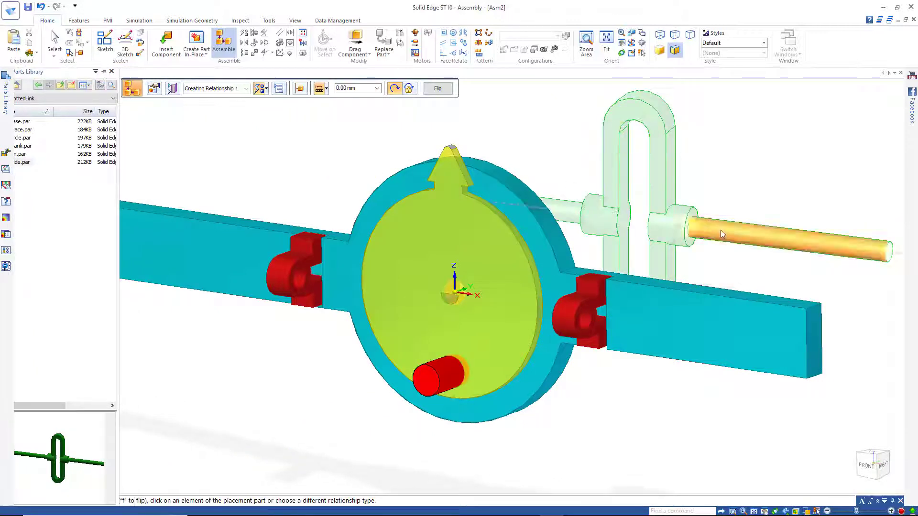
- Align the slide's rod axially with the hole in brace.par:2, leaving its rotation unlocked
{"action": "left_click", "coordinate": [753, 235]}
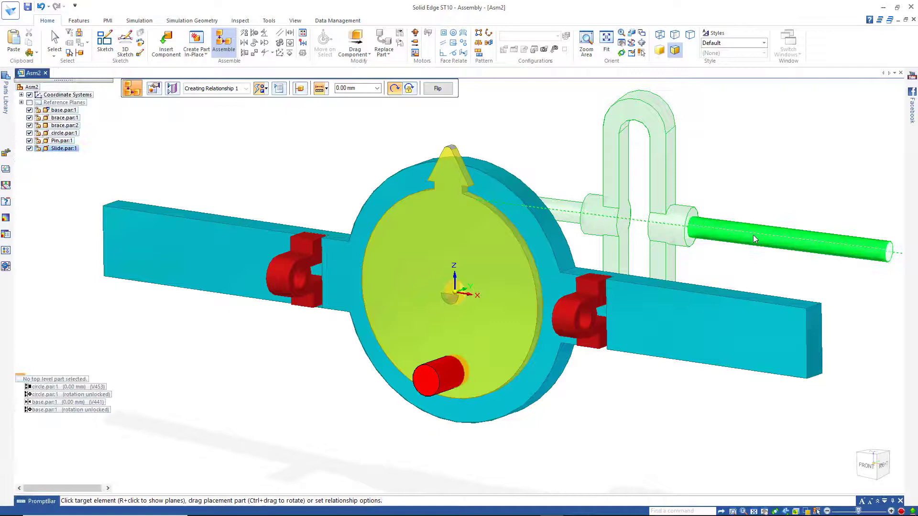
{"action": "left_click", "coordinate": [587, 323]}
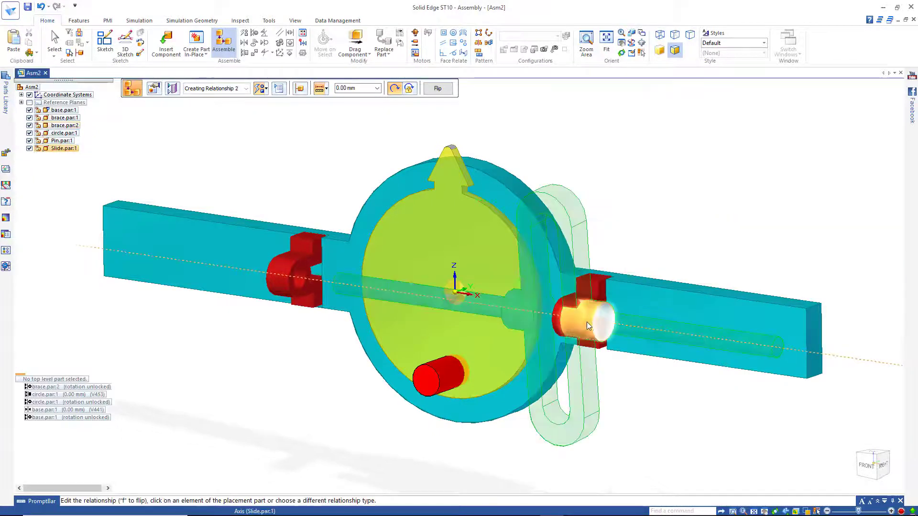
{"action": "left_click", "coordinate": [882, 465]}
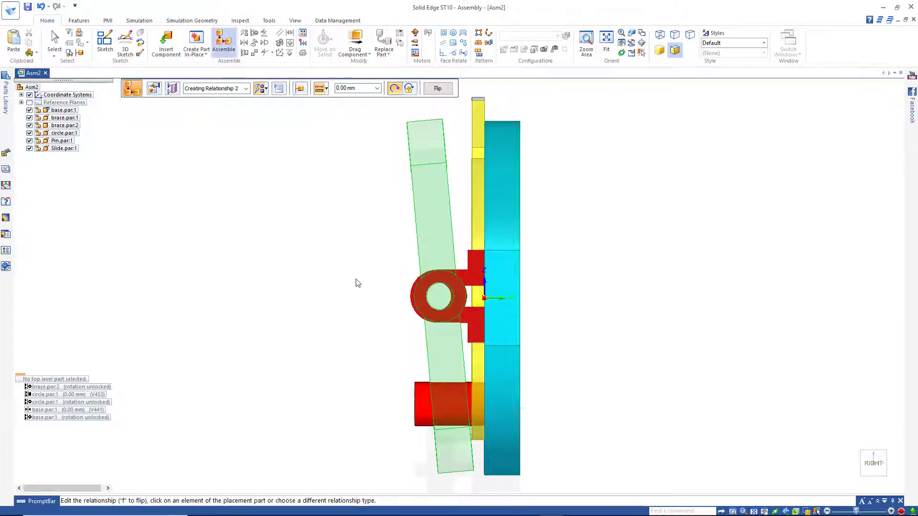
{"action": "middle_click_drag", "start_coordinate": [346, 278], "coordinate": [340, 301]}
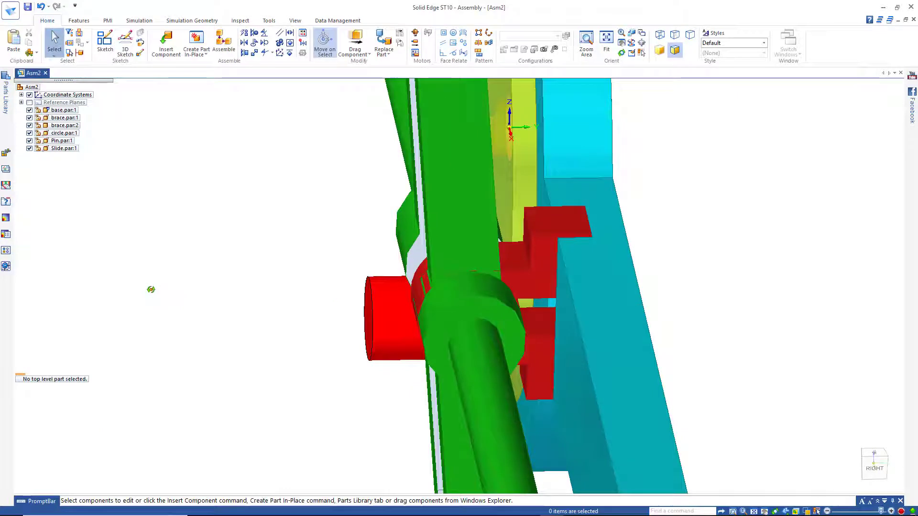
{"action": "middle_click_drag", "start_coordinate": [151, 289], "coordinate": [144, 303]}
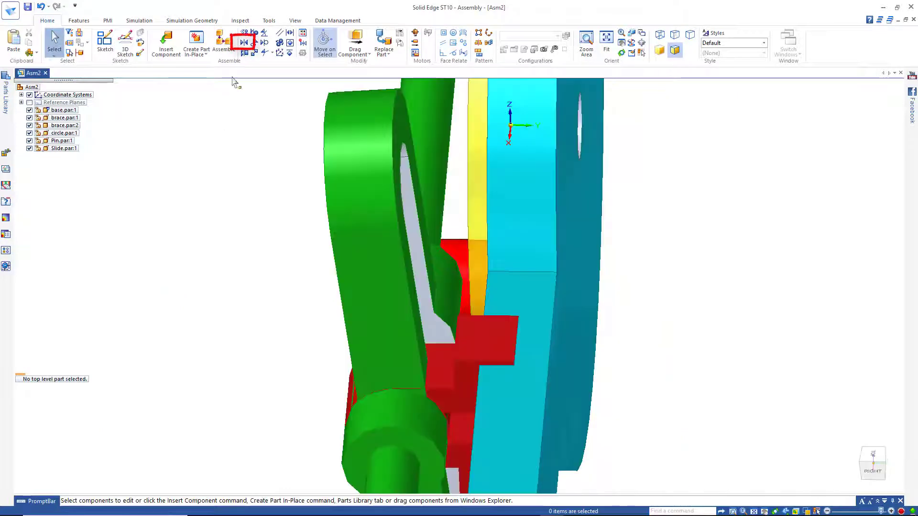
- Mate the rear planar face of the slide's slotted link to the base's front face, using a Float offset
{"action": "left_click", "coordinate": [243, 42]}
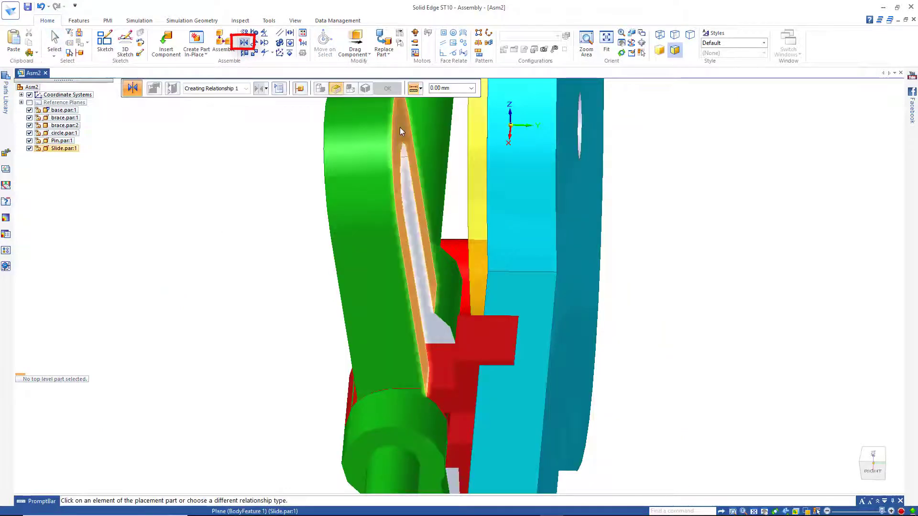
{"action": "middle_click_drag", "start_coordinate": [400, 128], "coordinate": [392, 236]}
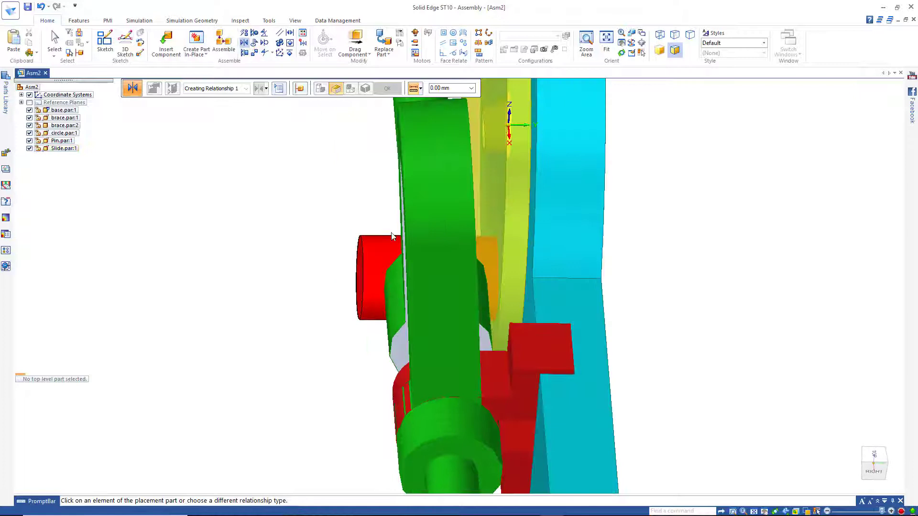
{"action": "middle_click_drag", "start_coordinate": [462, 210], "coordinate": [363, 280]}
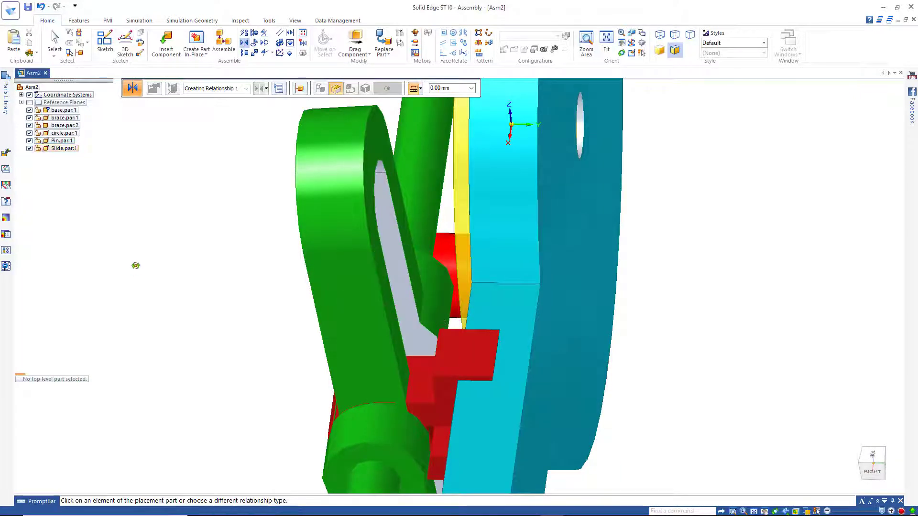
{"action": "middle_click_drag", "start_coordinate": [136, 266], "coordinate": [135, 258]}
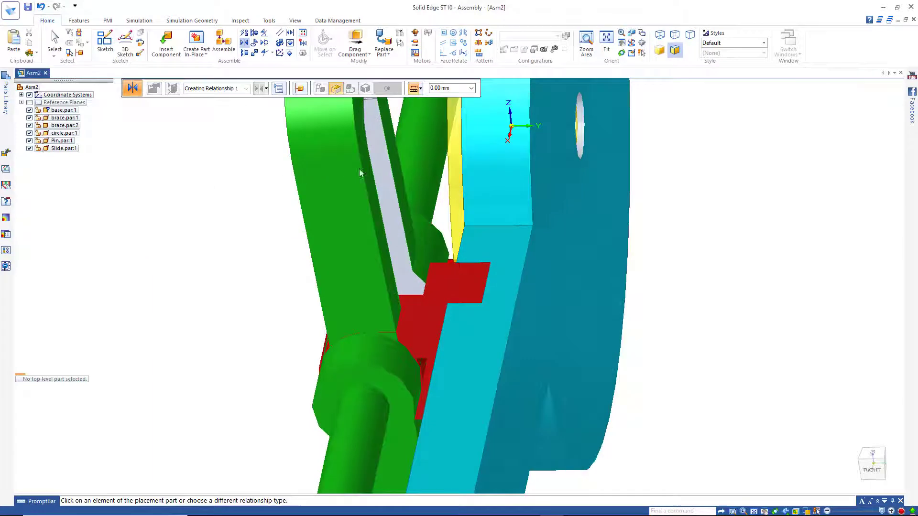
{"action": "middle_click_drag", "start_coordinate": [247, 260], "coordinate": [262, 225]}
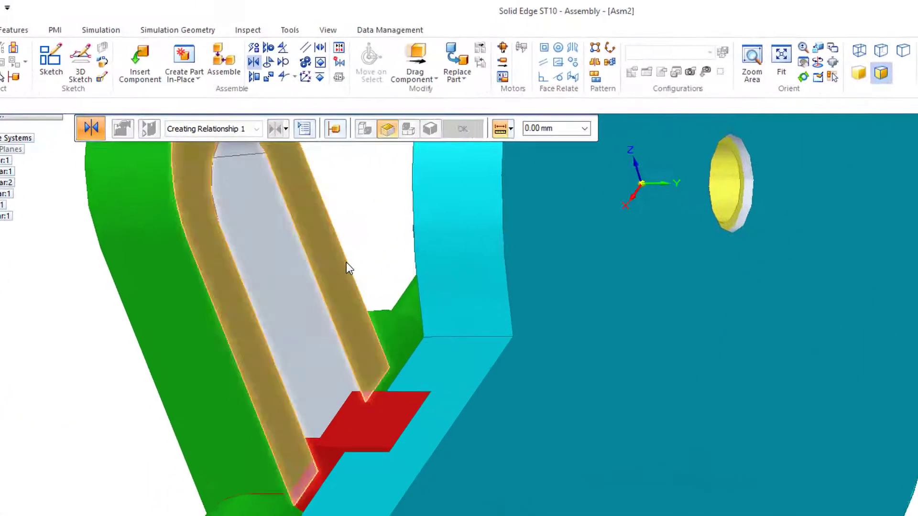
{"action": "left_click", "coordinate": [296, 185]}
{"action": "middle_click_drag", "start_coordinate": [95, 416], "coordinate": [153, 420]}
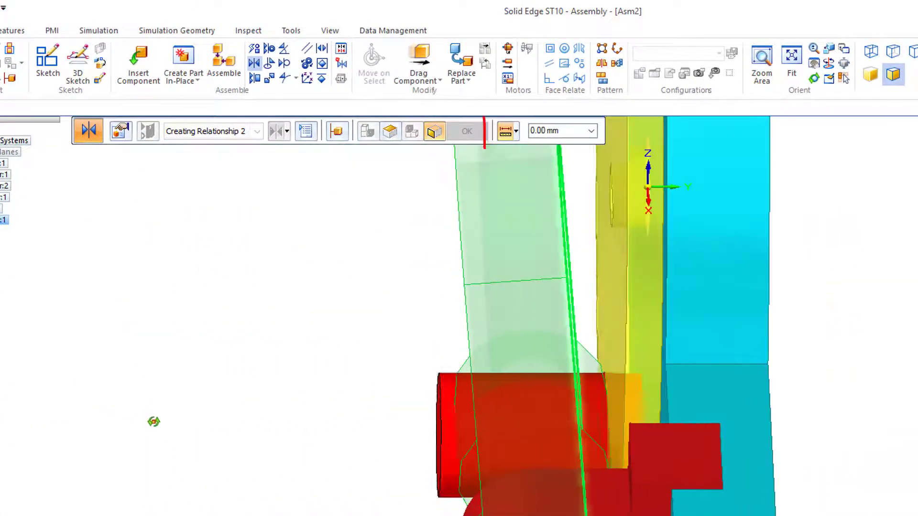
{"action": "left_click", "coordinate": [516, 133]}
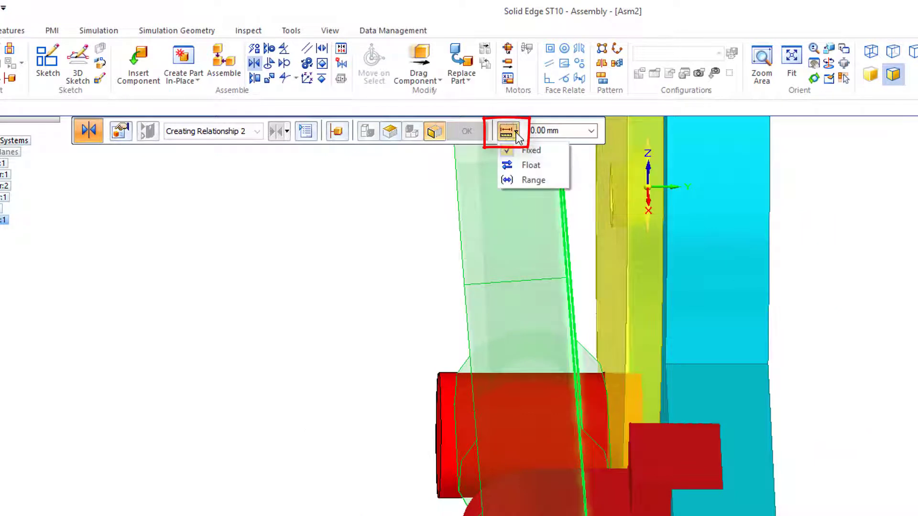
{"action": "left_click", "coordinate": [529, 166]}
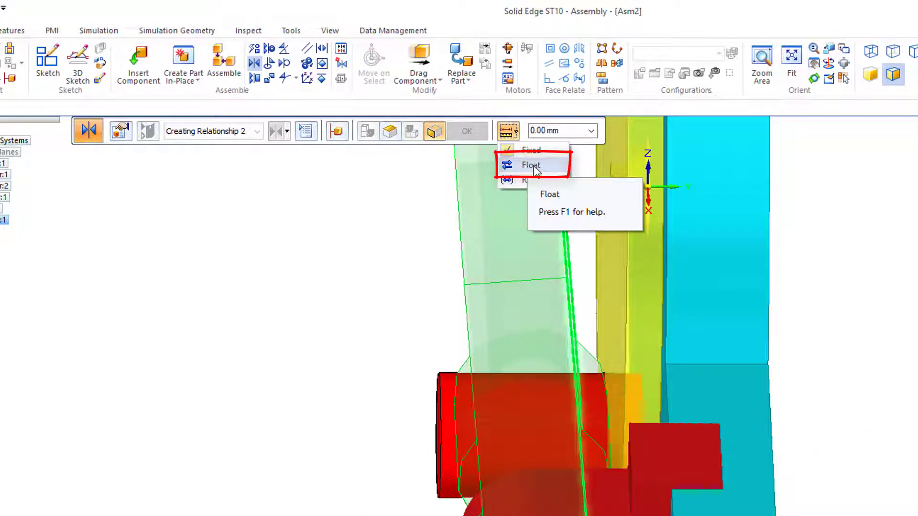
{"action": "left_click", "coordinate": [530, 167]}
{"action": "middle_click_drag", "start_coordinate": [354, 354], "coordinate": [447, 383]}
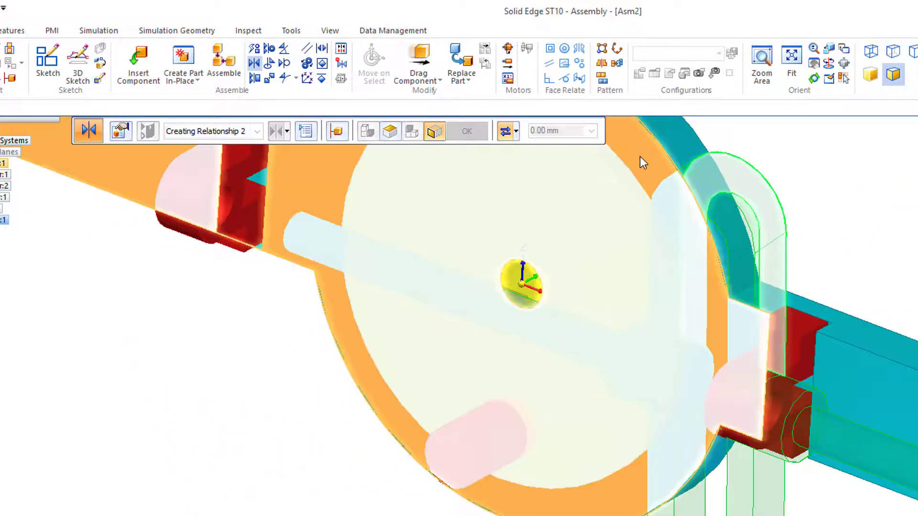
{"action": "left_click", "coordinate": [640, 156]}
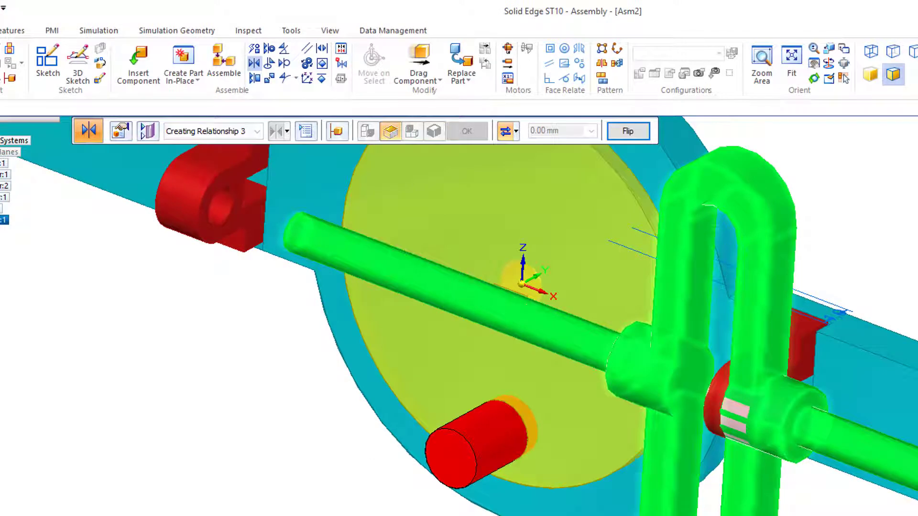
{"action": "key", "text": "ctrl+r"}
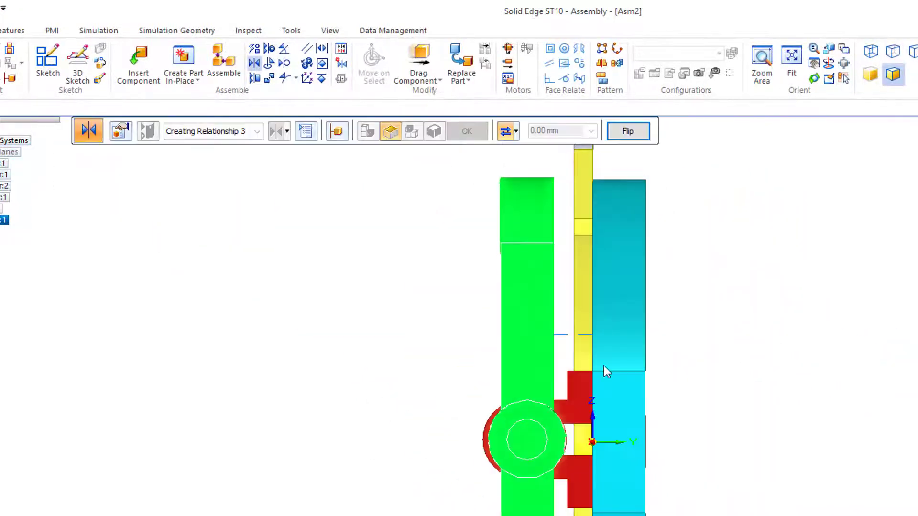
{"action": "middle_click_drag", "start_coordinate": [396, 438], "coordinate": [564, 447]}
{"action": "scroll", "coordinate": [669, 406], "scroll_direction": "down", "scroll_amount": 2}
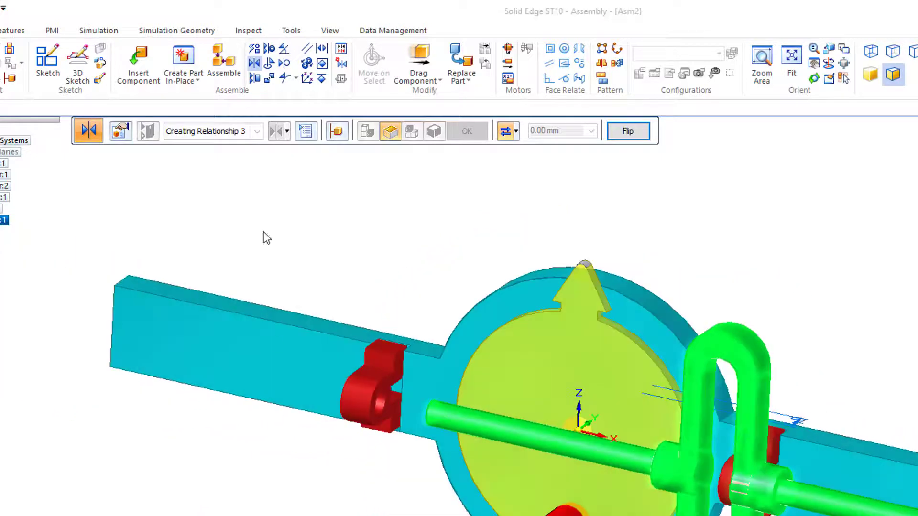
{"action": "key", "text": "Escape"}
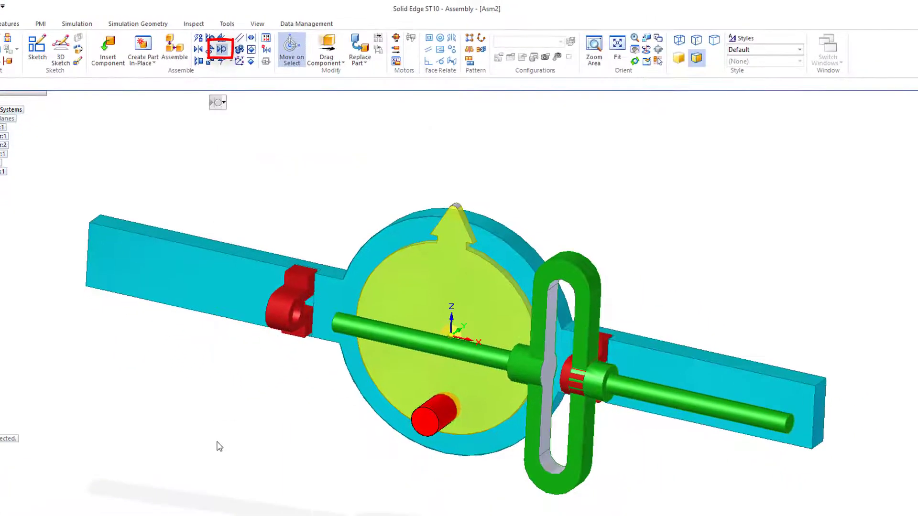
- Make the pin's cylindrical face tangent to the inner side face of the slide's slot with a 0.00 mm offset
{"action": "left_click", "coordinate": [446, 413]}
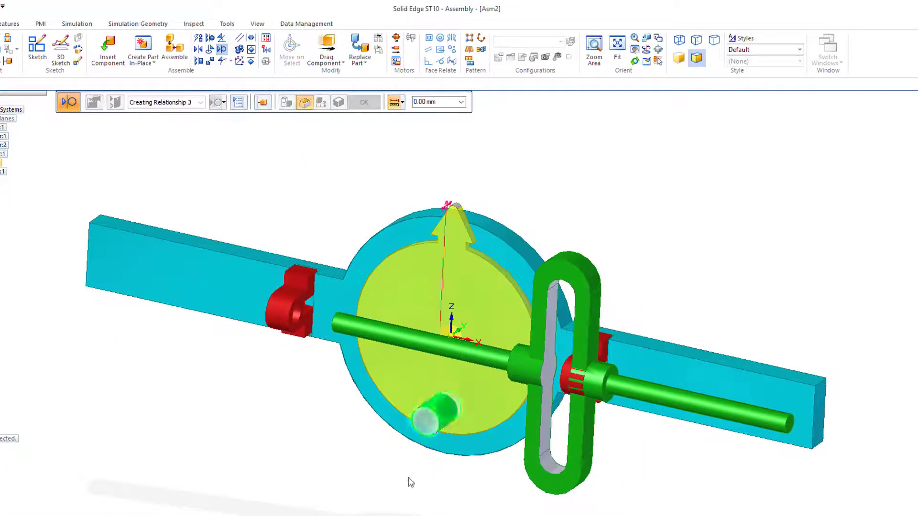
{"action": "left_click", "coordinate": [542, 432]}
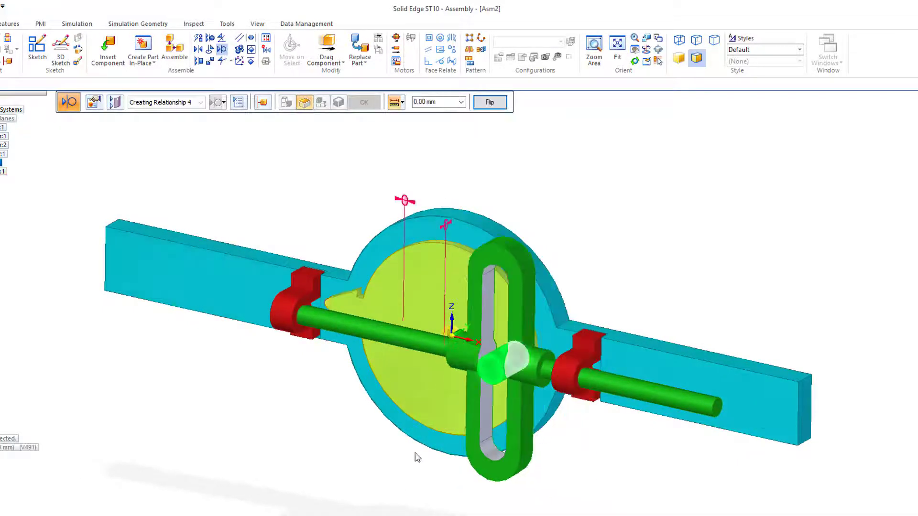
{"action": "key", "text": "Escape"}
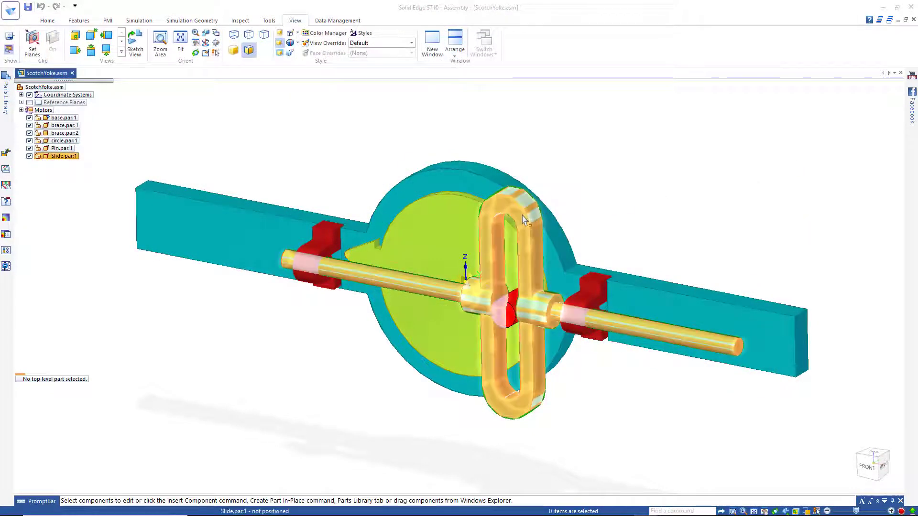
- Open Slide.par:1 for in-place editing within the ScotchYoke assembly
{"action": "left_click", "coordinate": [528, 219]}
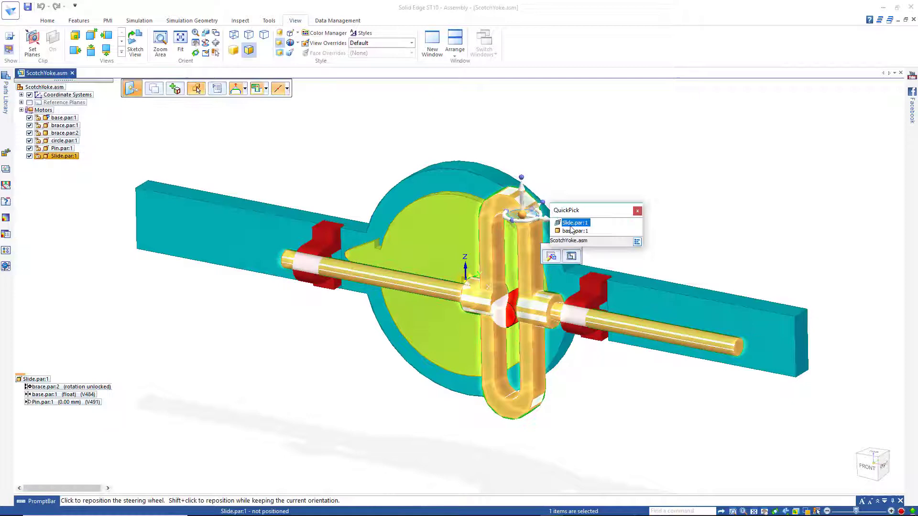
{"action": "left_click", "coordinate": [551, 256]}
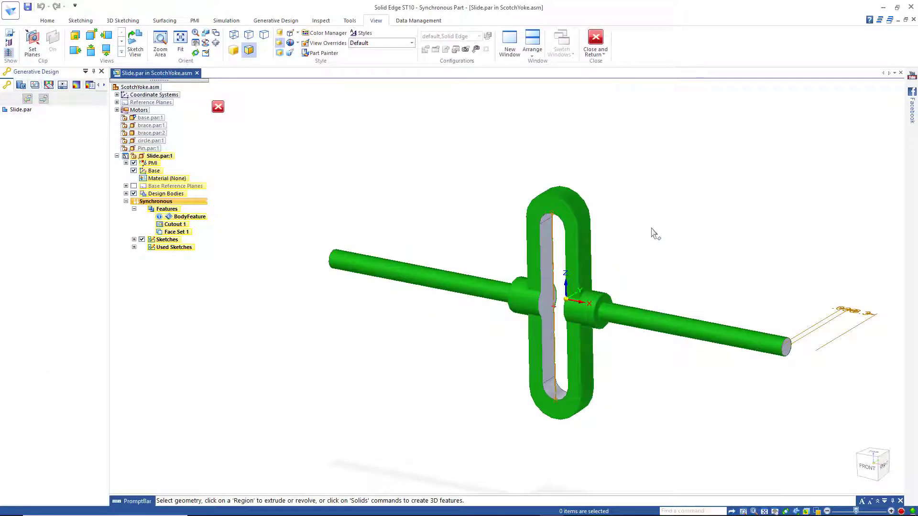
- Set the display sharpness to 1 Faster display to compare the slide's rounded edges
{"action": "scroll", "coordinate": [645, 230], "scroll_direction": "up", "scroll_amount": 5}
{"action": "scroll", "coordinate": [342, 140], "scroll_direction": "up", "scroll_amount": 3}
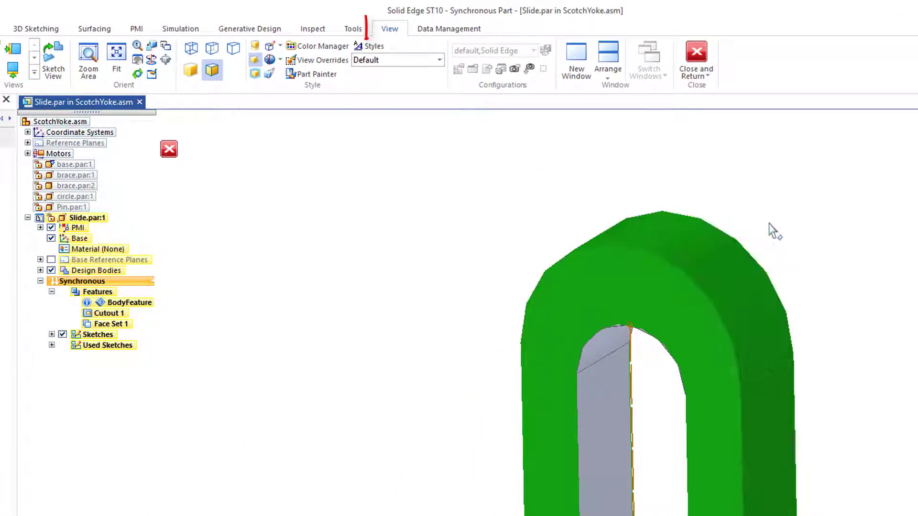
{"action": "left_click", "coordinate": [281, 60]}
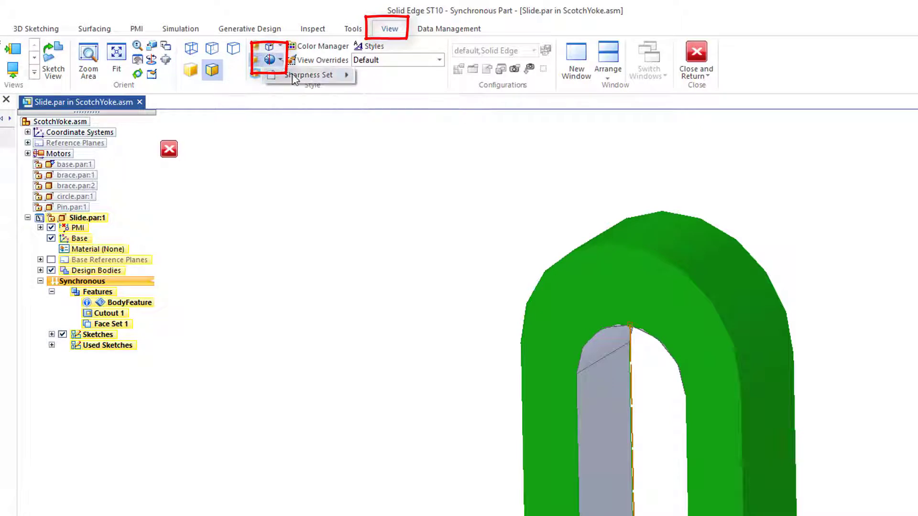
{"action": "mouse_move", "coordinate": [291, 75]}
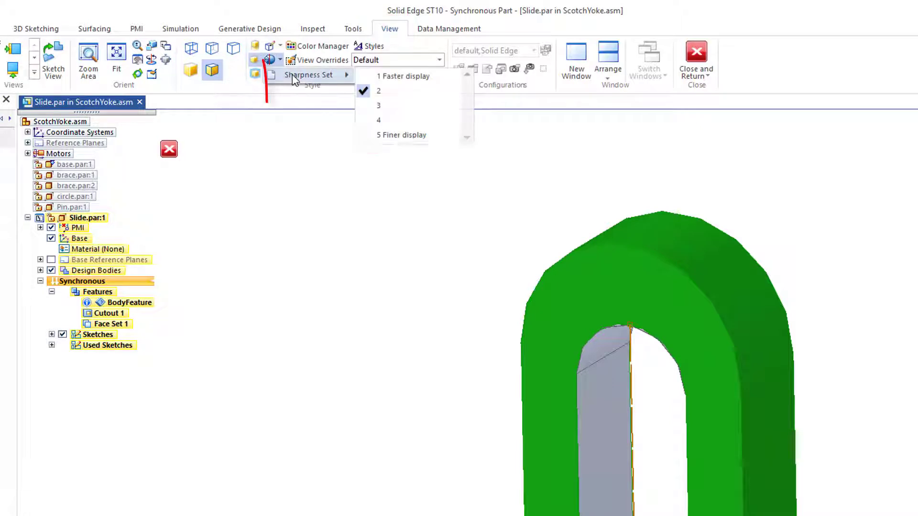
{"action": "left_click", "coordinate": [401, 76]}
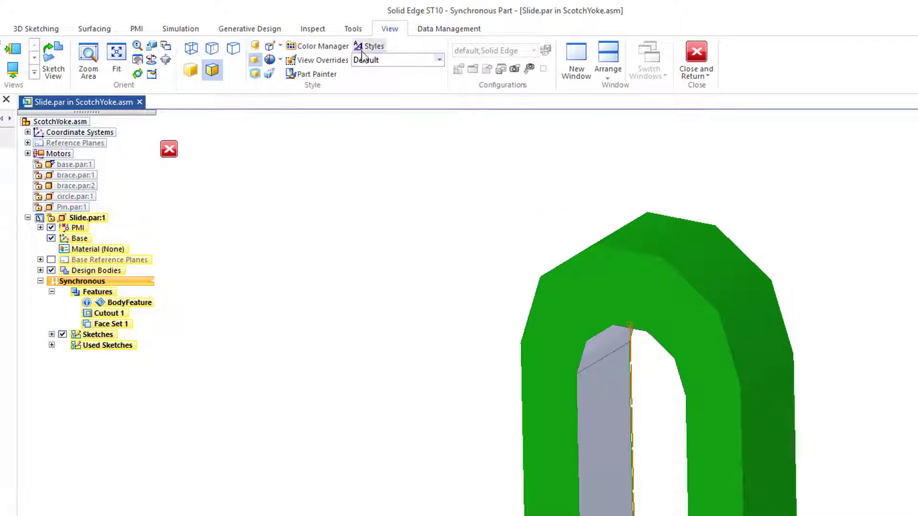
- Set the display sharpness to 5 Finer display
{"action": "left_click", "coordinate": [280, 60]}
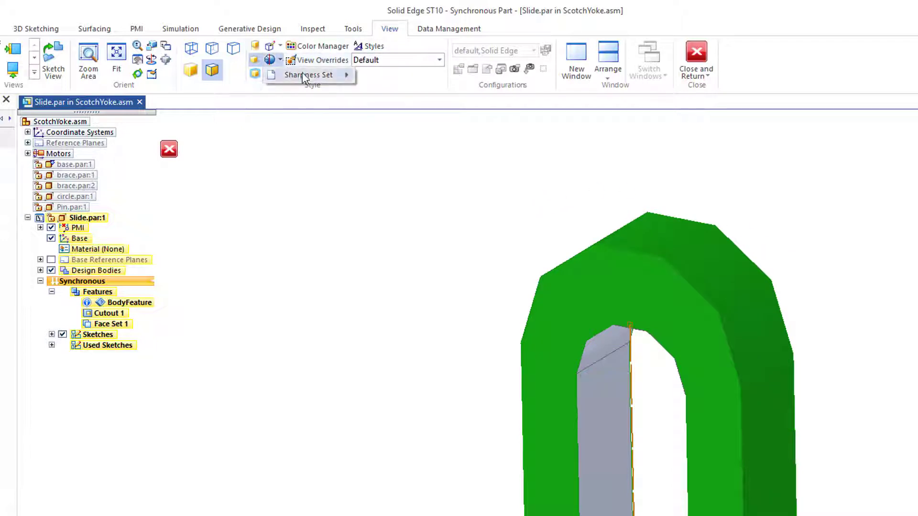
{"action": "mouse_move", "coordinate": [302, 74]}
{"action": "left_click", "coordinate": [405, 135]}
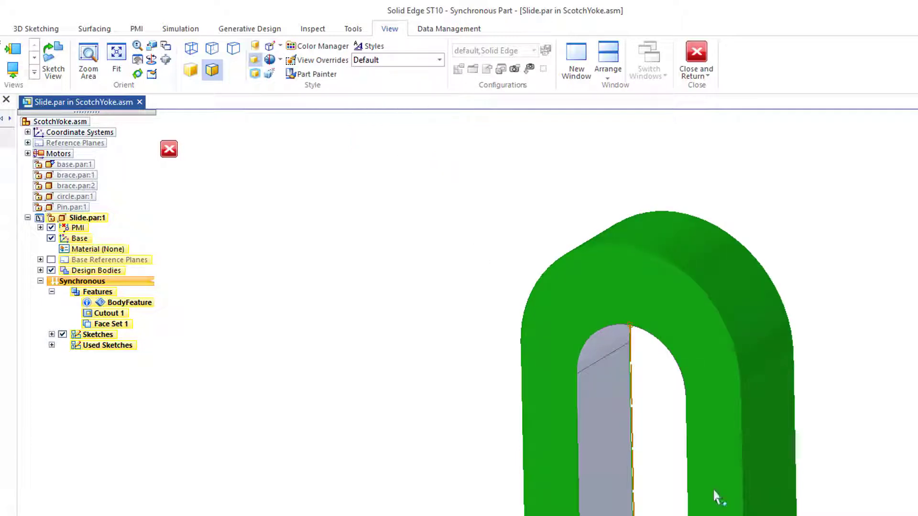
- Sketch a horizontal line across the slide's side wall at the slot arc's end and a vertical line across the wall at the arcs' tops
{"action": "key", "text": "ctrl+f"}
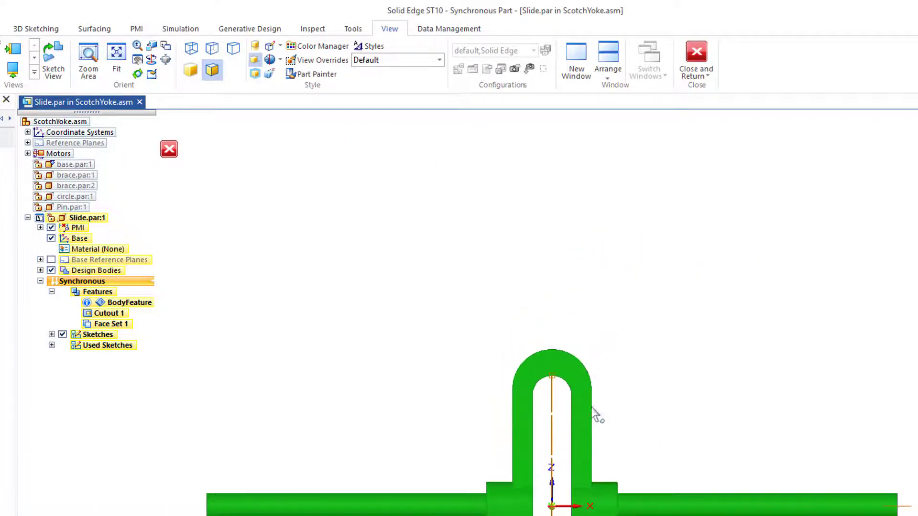
{"action": "scroll", "coordinate": [536, 381], "scroll_direction": "up", "scroll_amount": 3}
{"action": "scroll", "coordinate": [645, 444], "scroll_direction": "up", "scroll_amount": 3}
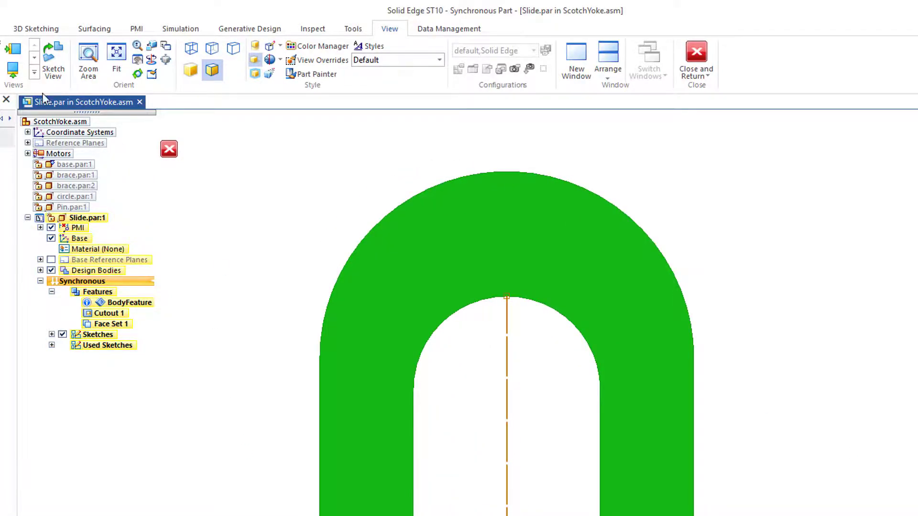
{"action": "left_click", "coordinate": [58, 25]}
{"action": "left_click", "coordinate": [316, 52]}
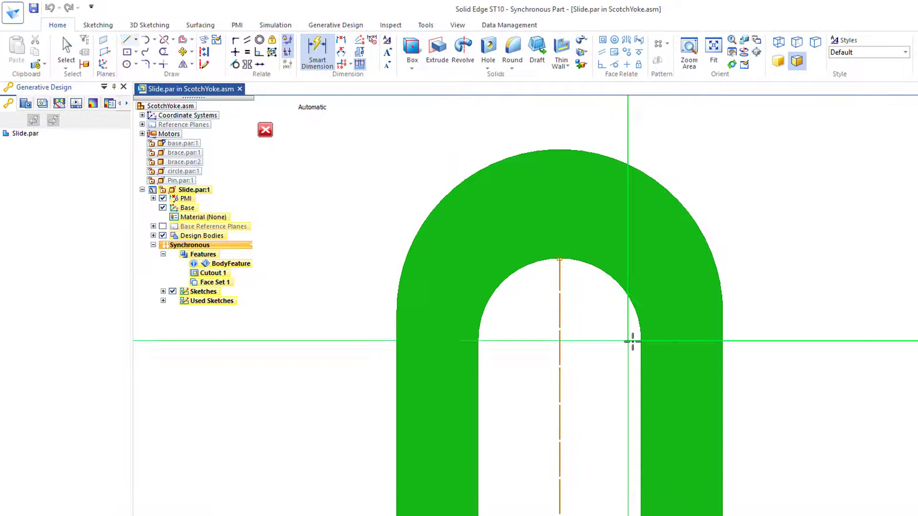
{"action": "key", "text": "l"}
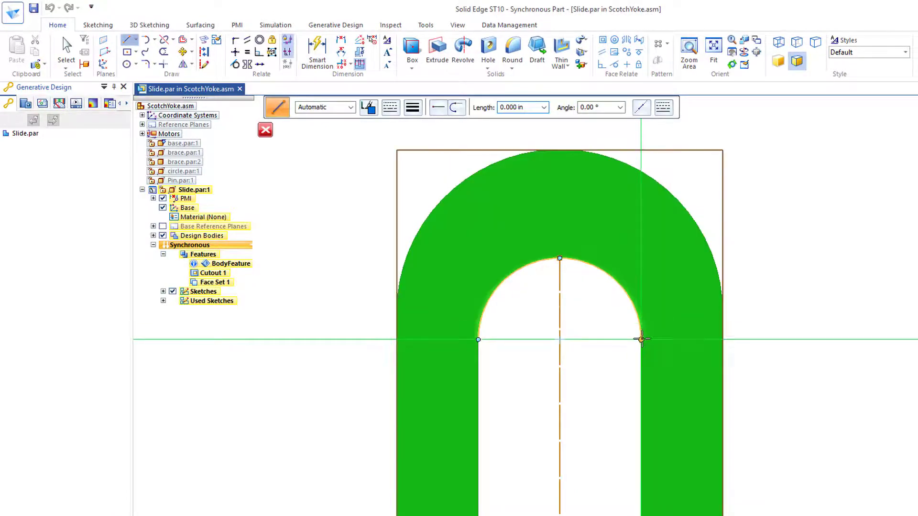
{"action": "left_click", "coordinate": [642, 339]}
{"action": "left_click", "coordinate": [723, 339]}
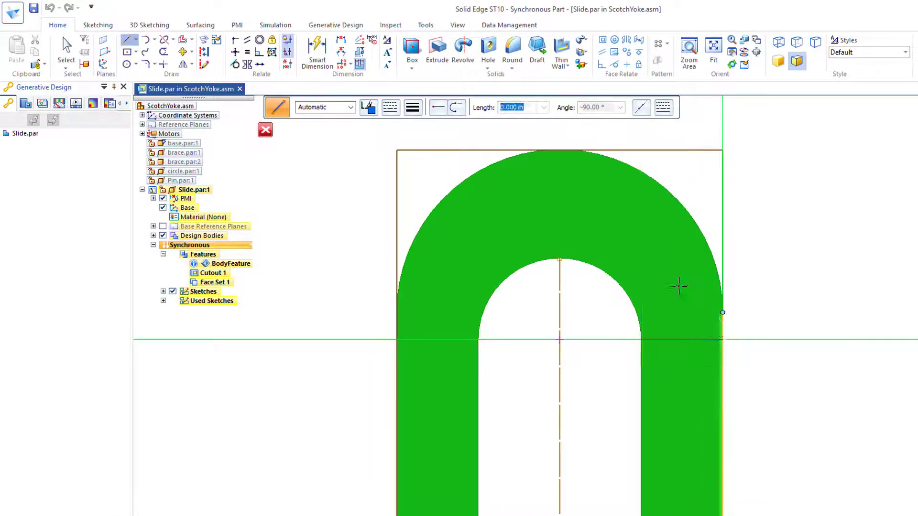
{"action": "right_click", "coordinate": [678, 286]}
{"action": "left_click", "coordinate": [560, 258]}
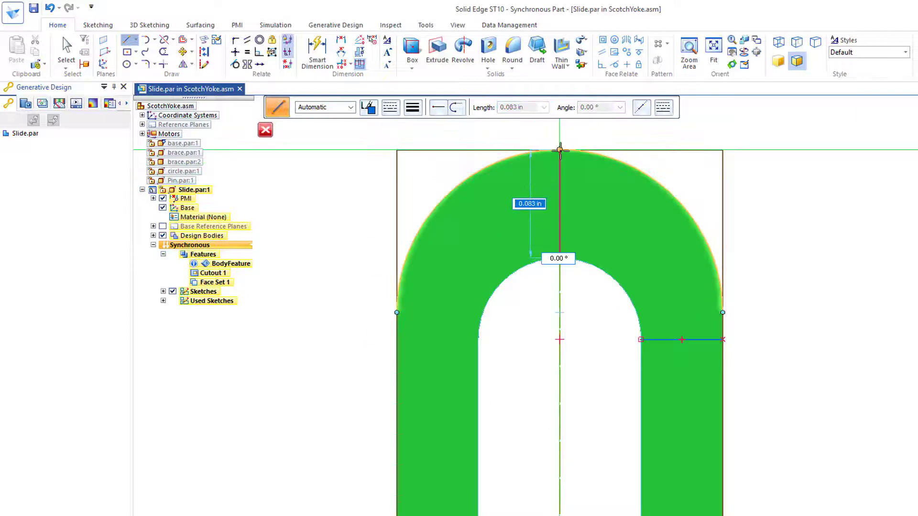
{"action": "left_click", "coordinate": [560, 150]}
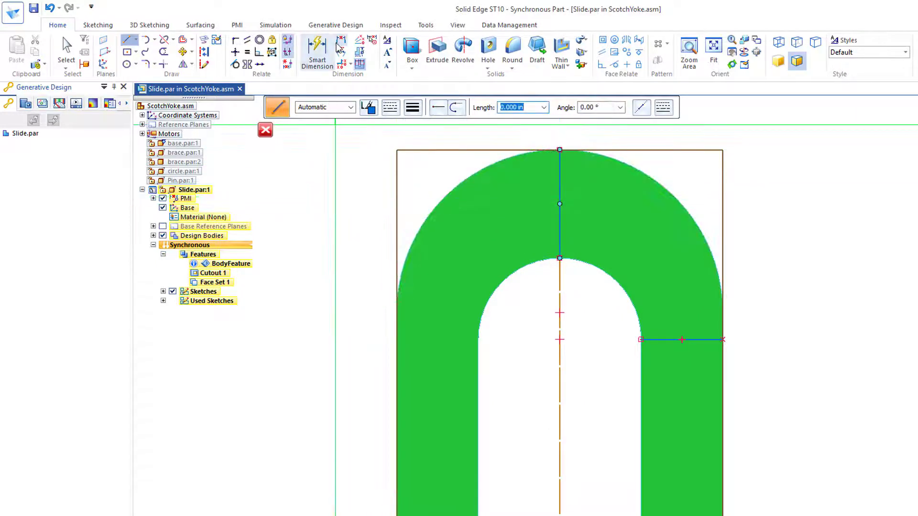
- Dimension the vertical line and the horizontal line across the slide's wall to compare its thickness
{"action": "left_click", "coordinate": [318, 52]}
{"action": "left_click", "coordinate": [575, 185]}
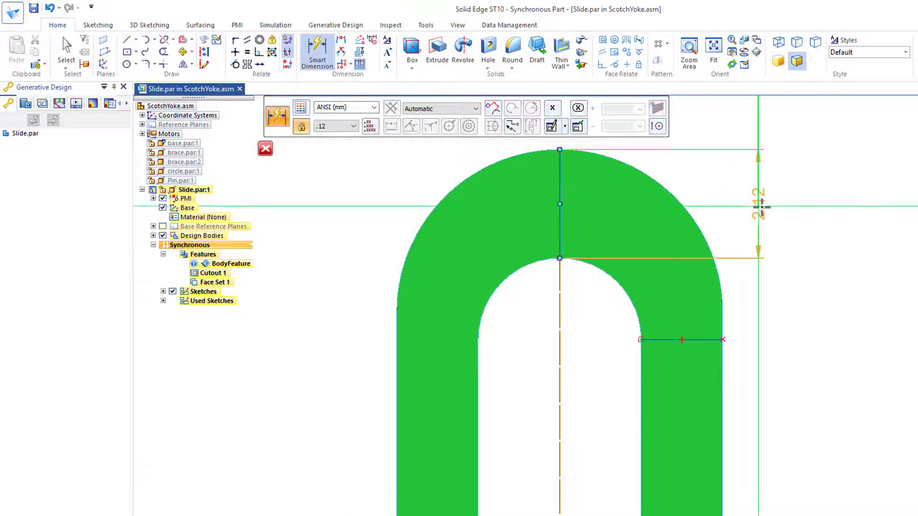
{"action": "left_click", "coordinate": [781, 199]}
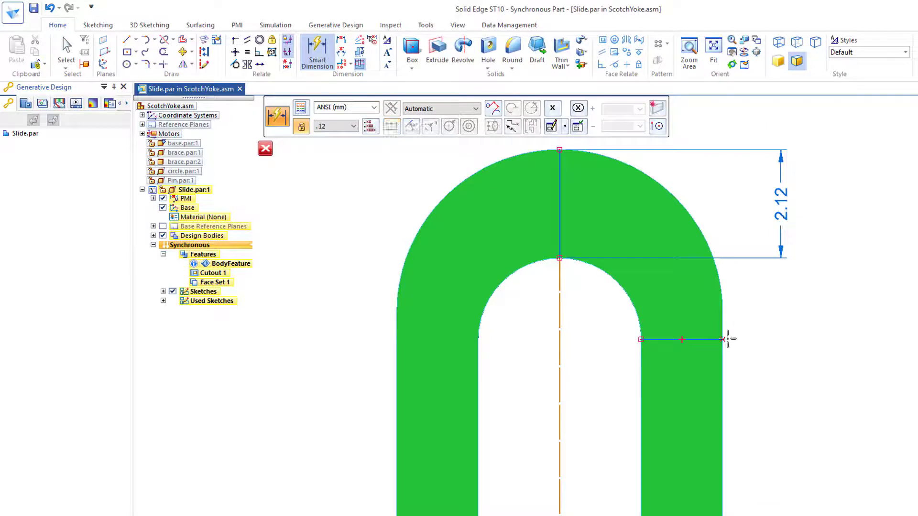
{"action": "left_click", "coordinate": [694, 340]}
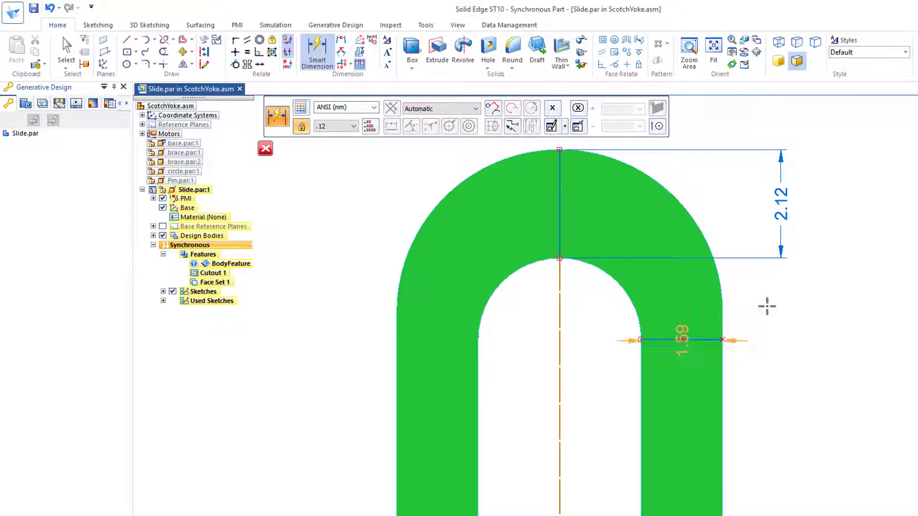
{"action": "left_click", "coordinate": [786, 335]}
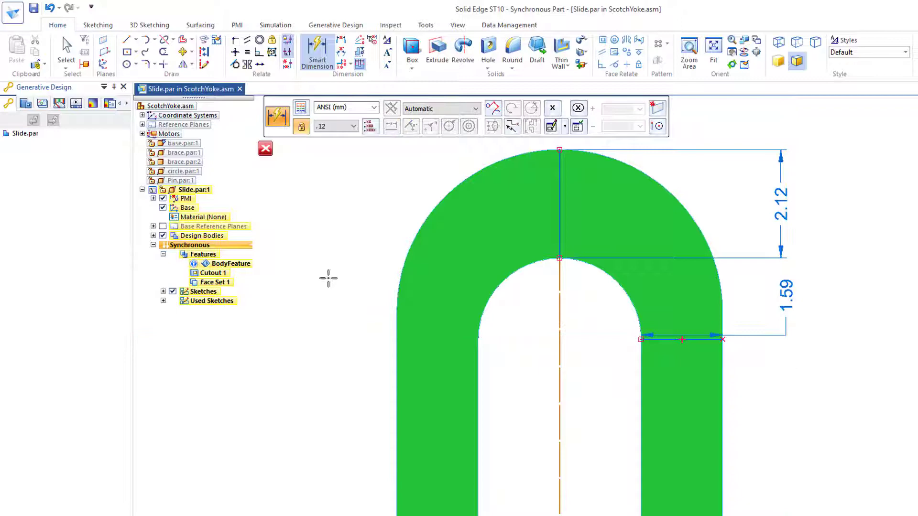
- Make the slide's outer cylindrical end face concentric with the slot's inner cylindrical end face, keeping the inner face as the target
{"action": "key", "text": "ctrl+i"}
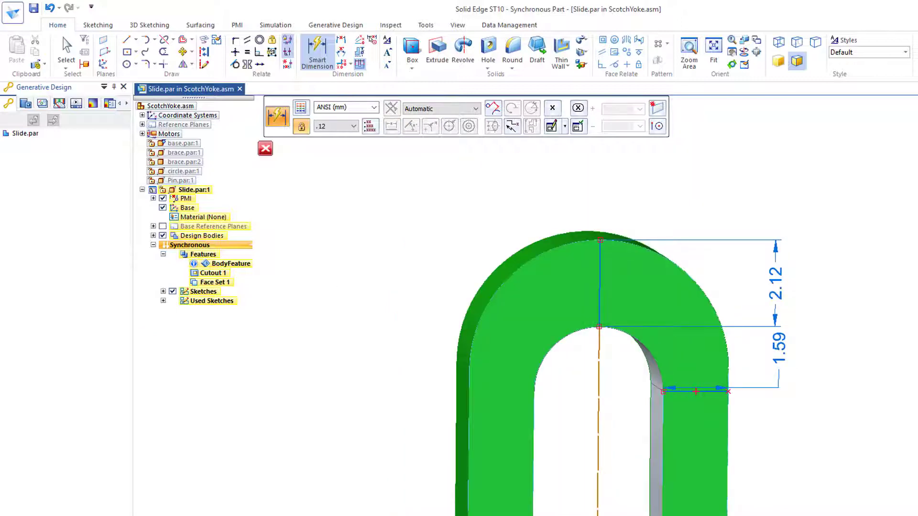
{"action": "scroll", "coordinate": [626, 348], "scroll_direction": "down", "scroll_amount": 5}
{"action": "middle_click_drag", "start_coordinate": [668, 497], "coordinate": [615, 207]}
{"action": "scroll", "coordinate": [615, 212], "scroll_direction": "up", "scroll_amount": 4}
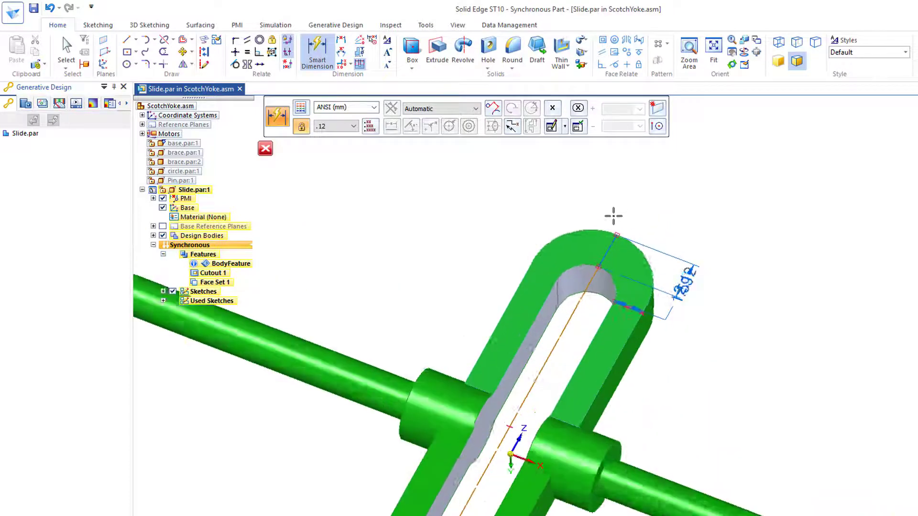
{"action": "scroll", "coordinate": [569, 330], "scroll_direction": "up", "scroll_amount": 3}
{"action": "scroll", "coordinate": [569, 324], "scroll_direction": "down", "scroll_amount": 1}
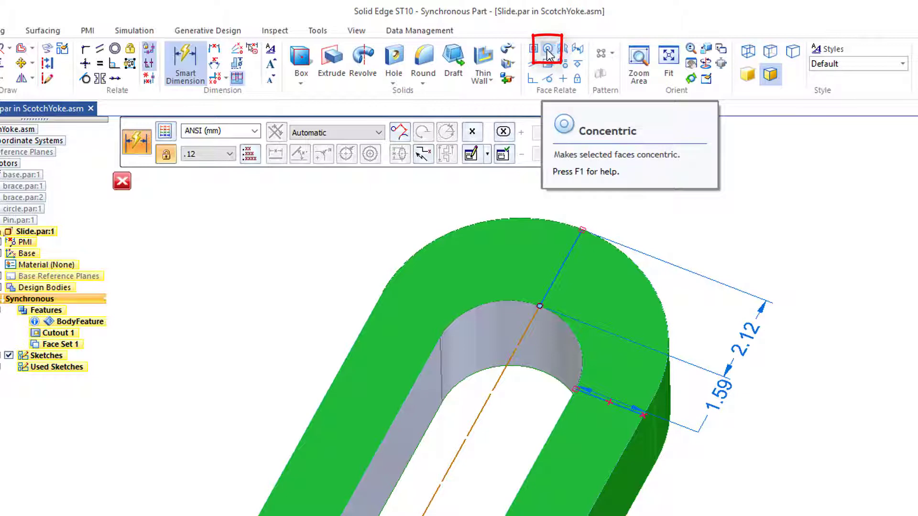
{"action": "left_click", "coordinate": [547, 50]}
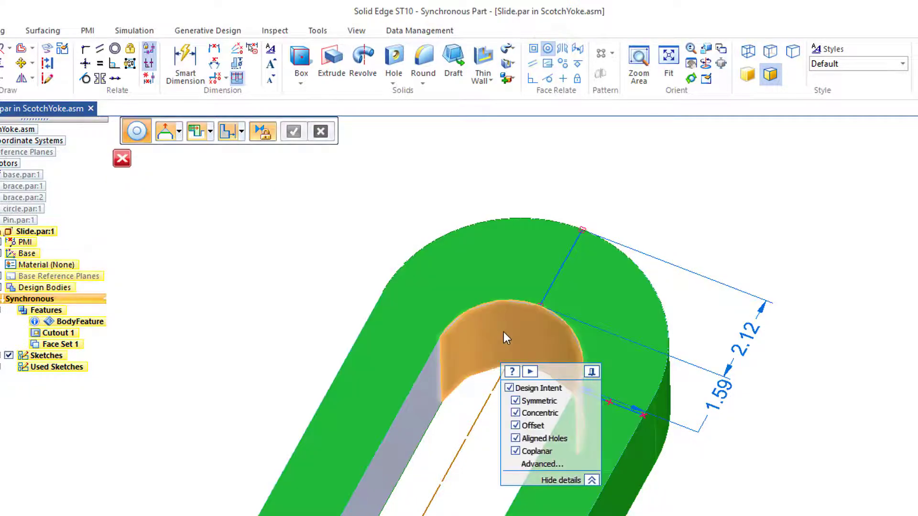
{"action": "left_click", "coordinate": [502, 329]}
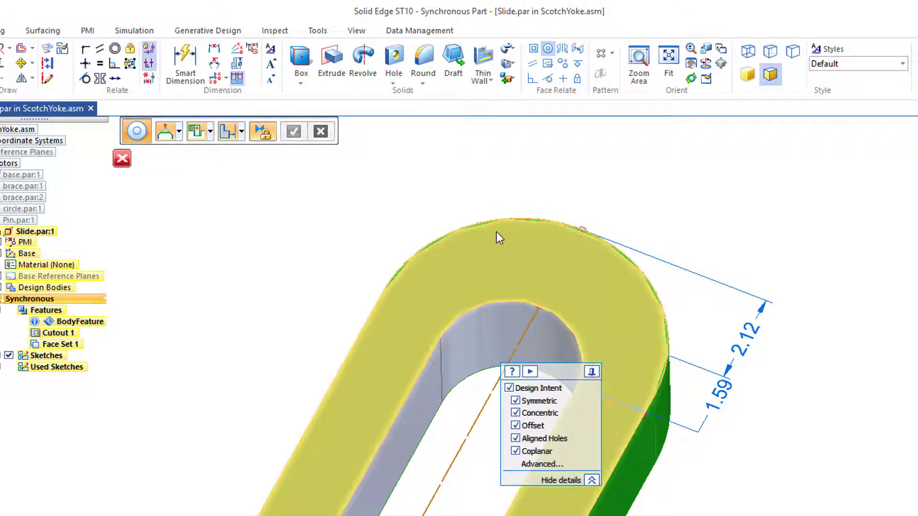
{"action": "right_click", "coordinate": [497, 231]}
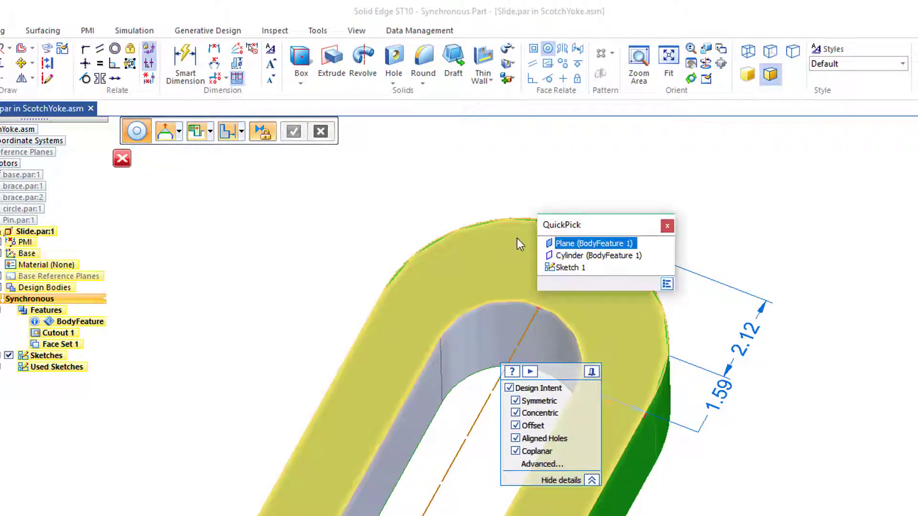
{"action": "left_click", "coordinate": [569, 254]}
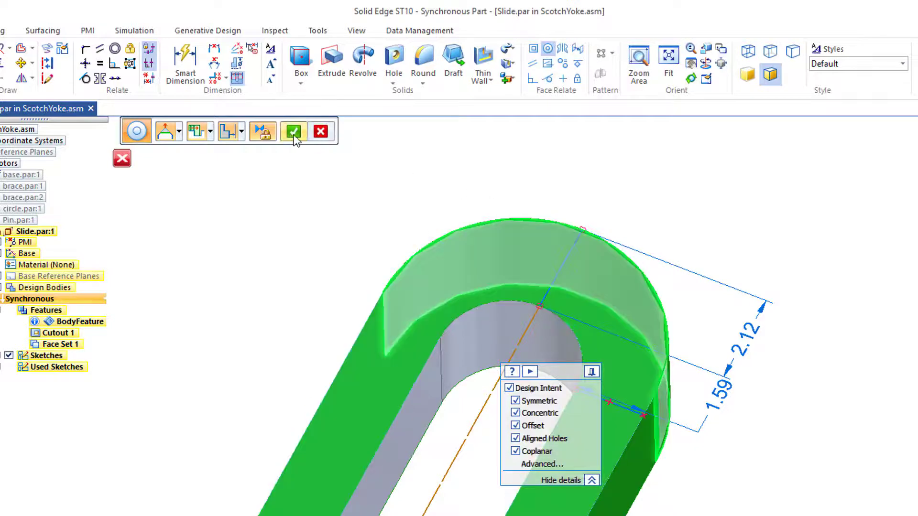
{"action": "left_click", "coordinate": [294, 132]}
{"action": "left_click", "coordinate": [491, 333]}
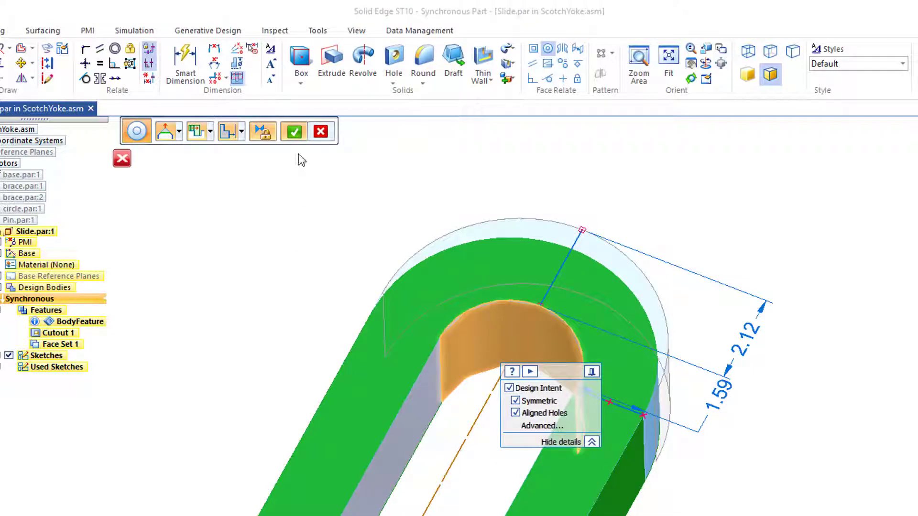
{"action": "left_click", "coordinate": [294, 132]}
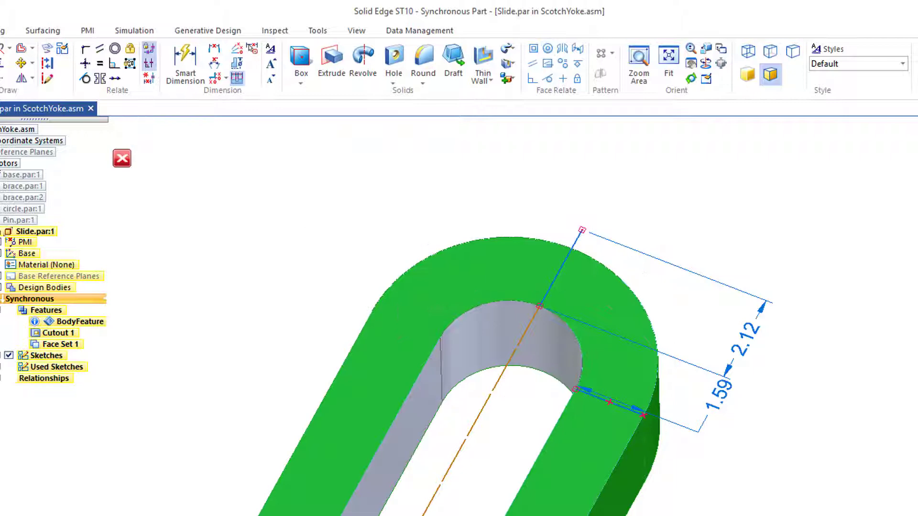
{"action": "key", "text": "ctrl+f"}
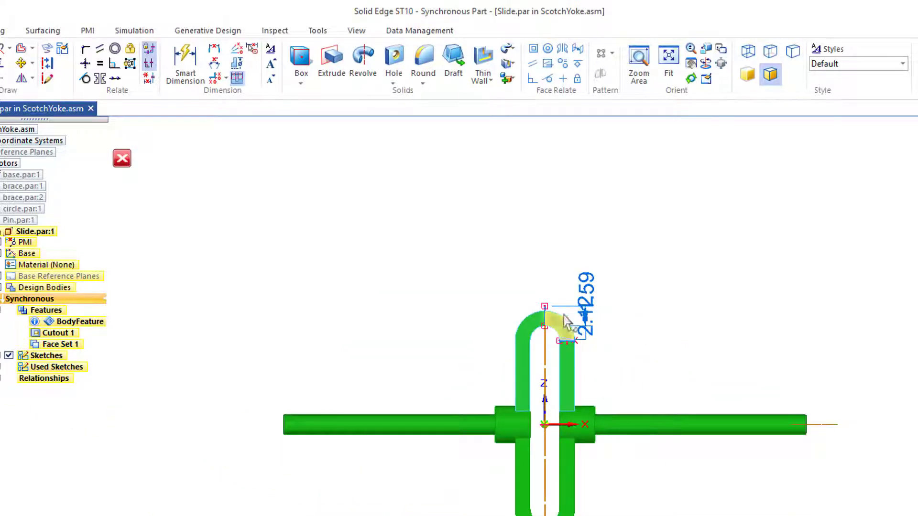
{"action": "scroll", "coordinate": [565, 329], "scroll_direction": "up", "scroll_amount": 5}
{"action": "scroll", "coordinate": [499, 433], "scroll_direction": "up", "scroll_amount": 2}
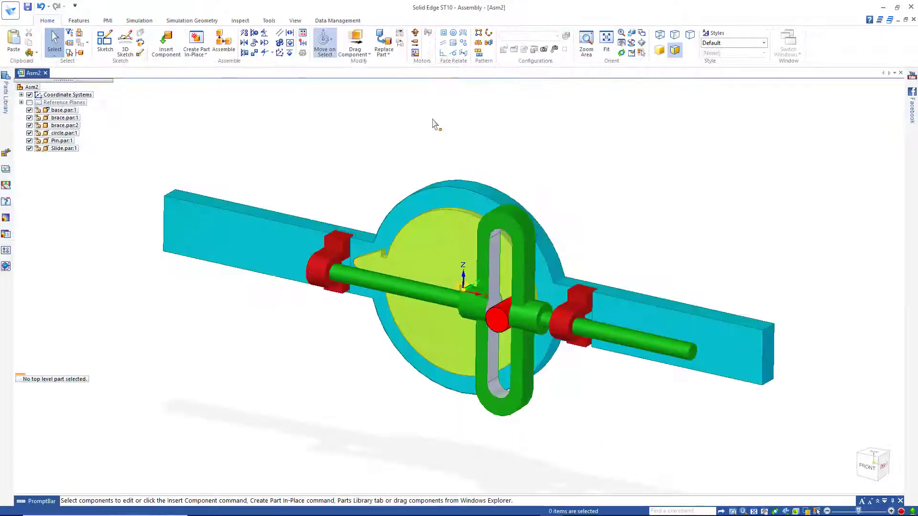
- Add a rotational motor to circle.par:1 about its central axis at 120 deg/s with a 0.00° limit
{"action": "left_click", "coordinate": [415, 32]}
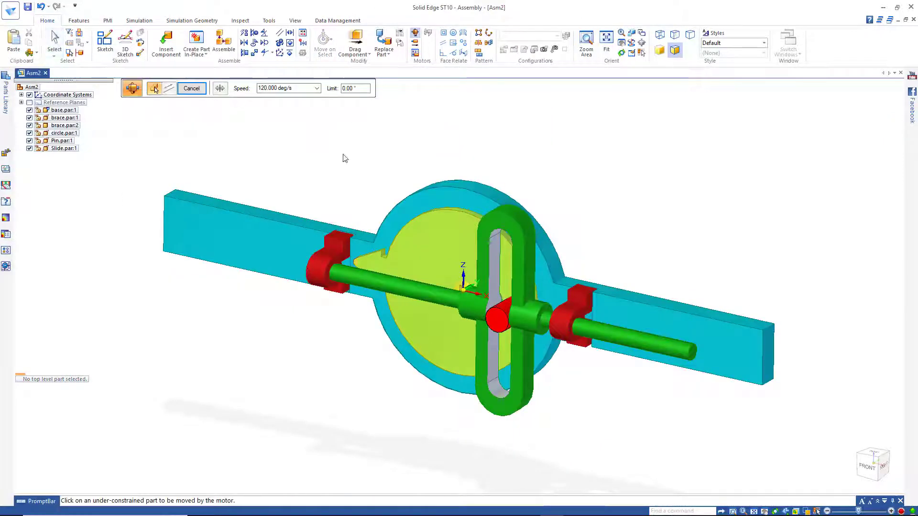
{"action": "left_click", "coordinate": [436, 246]}
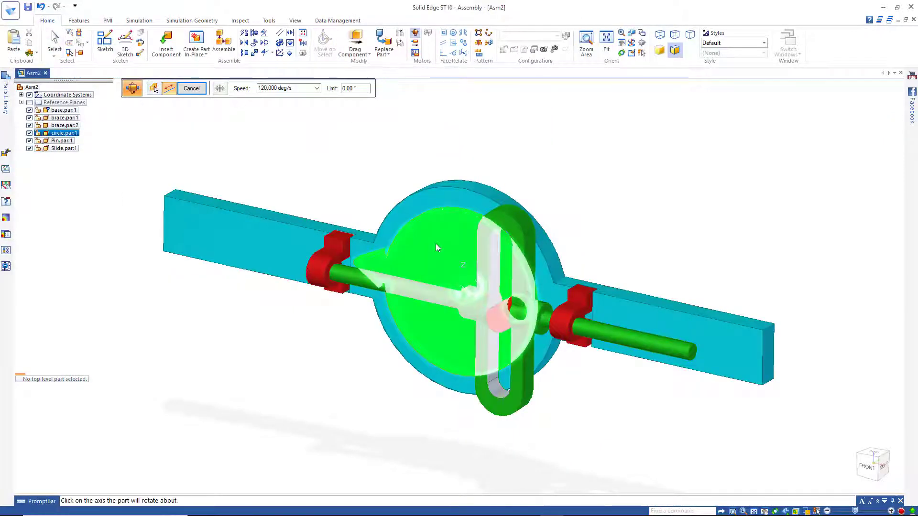
{"action": "left_click", "coordinate": [470, 293]}
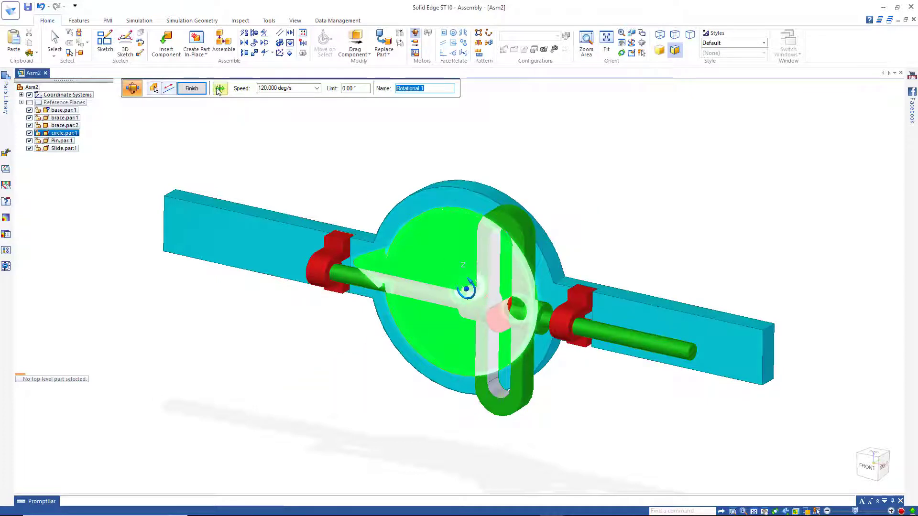
{"action": "left_click", "coordinate": [193, 89]}
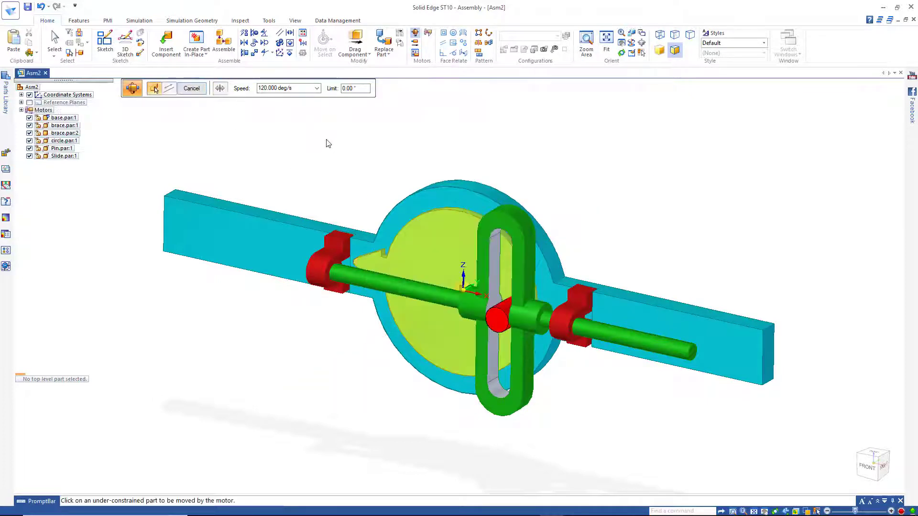
- Set up a motor simulation using Rotational 1 with no analysis and a default motor duration of 10 seconds
{"action": "left_click", "coordinate": [428, 33]}
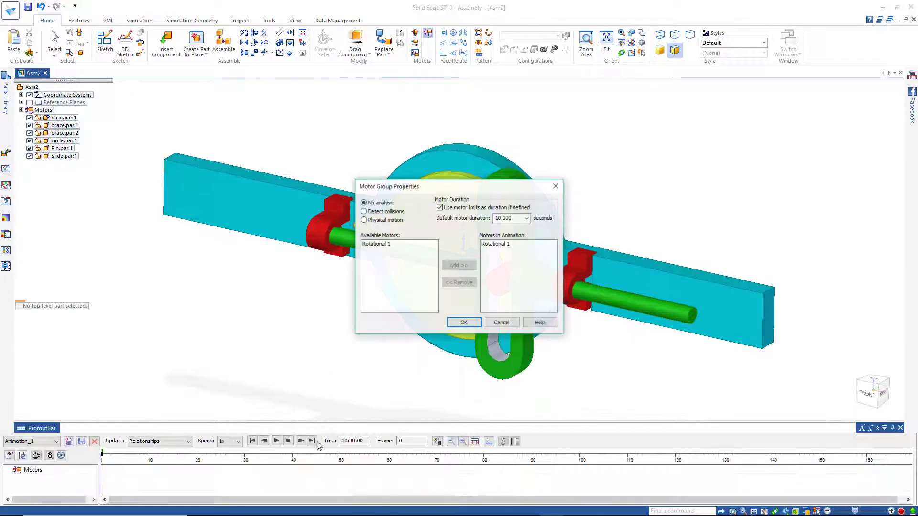
{"action": "left_click", "coordinate": [456, 323]}
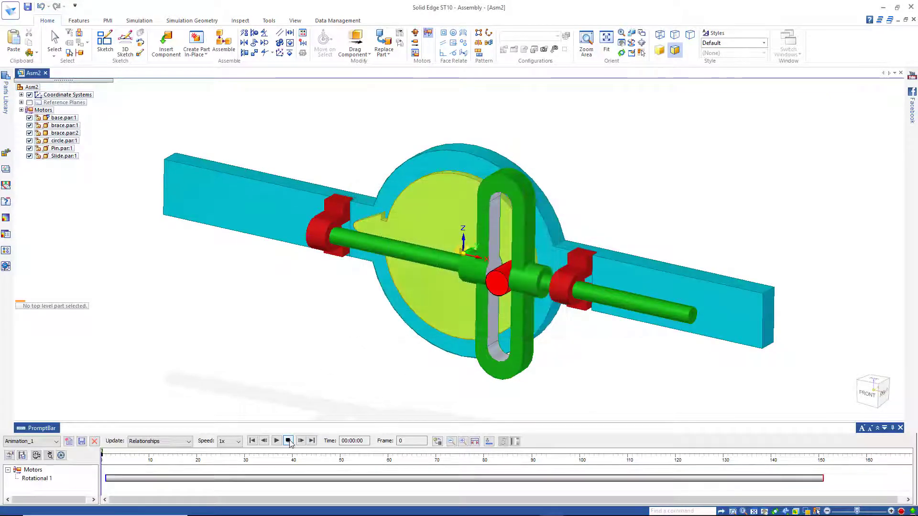